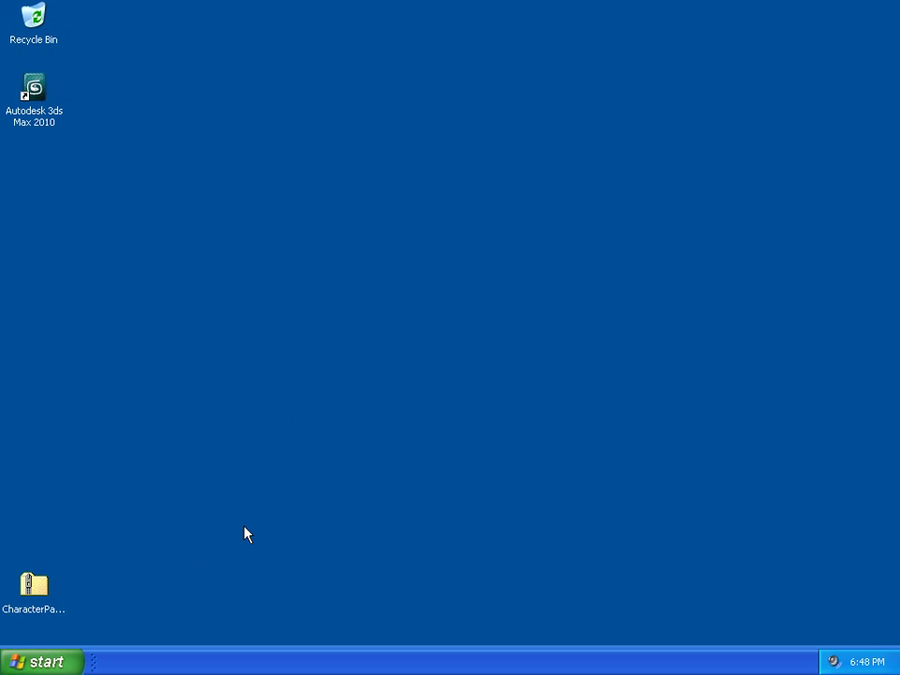
Open CharacterPack_v1.3_setup.zip to list ALPServer_setup.exe, ReadMe.html and setup.exe
click(44, 594)
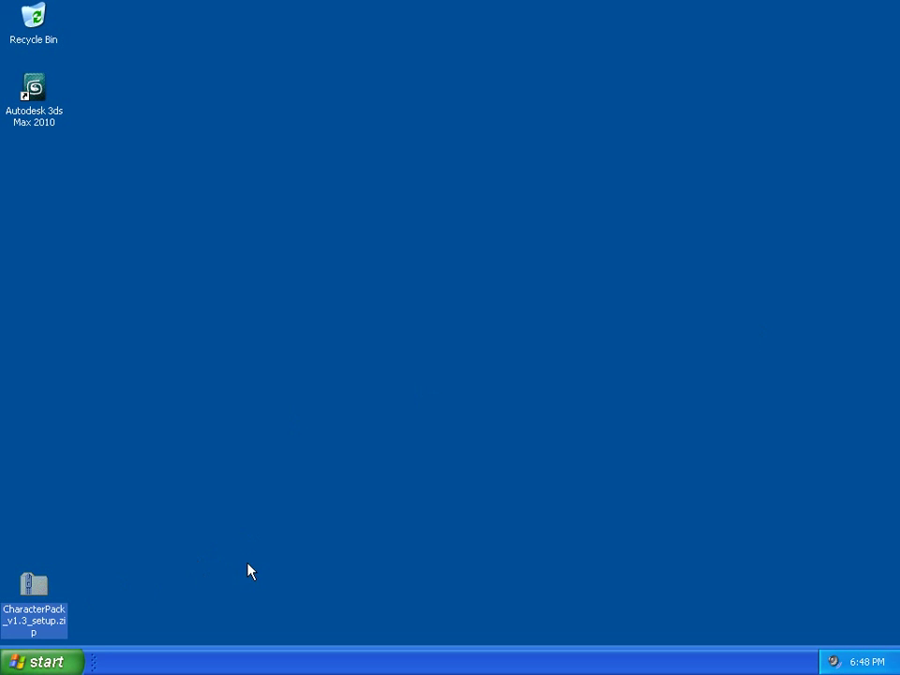
double_click(36, 597)
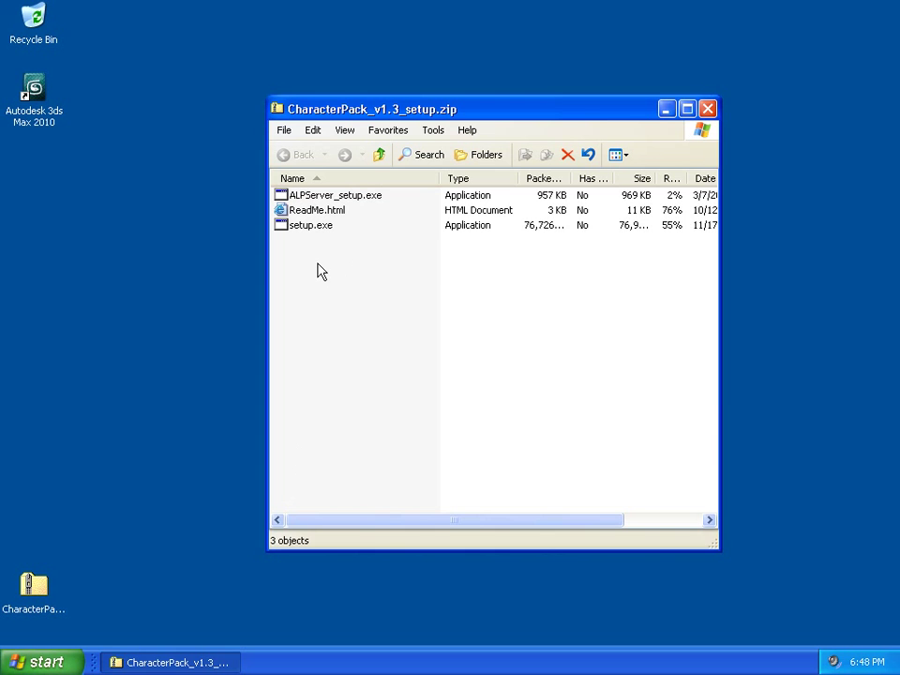
right_click(44, 599)
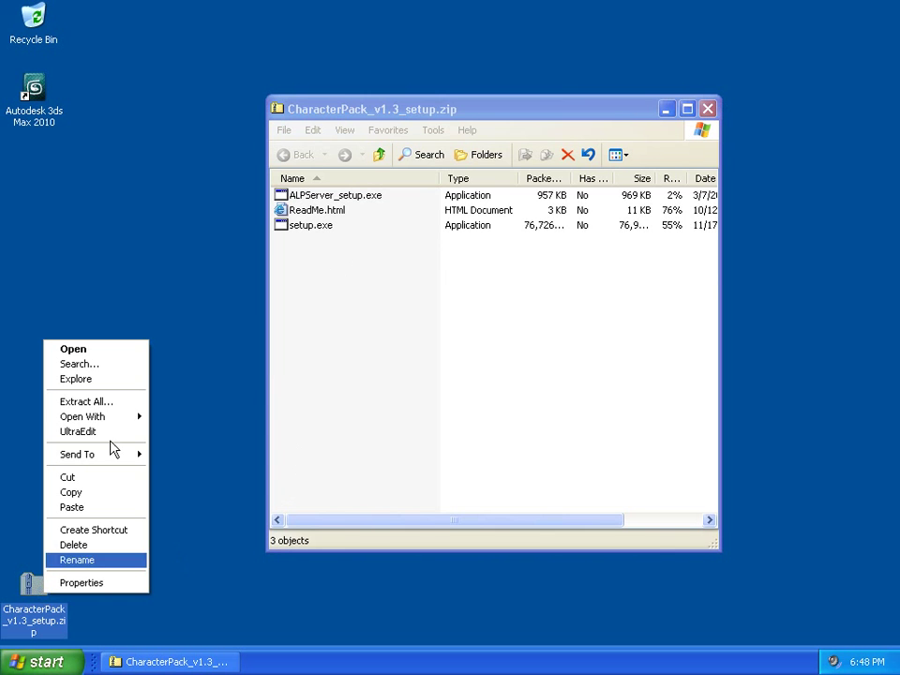
mouse_move(115, 418)
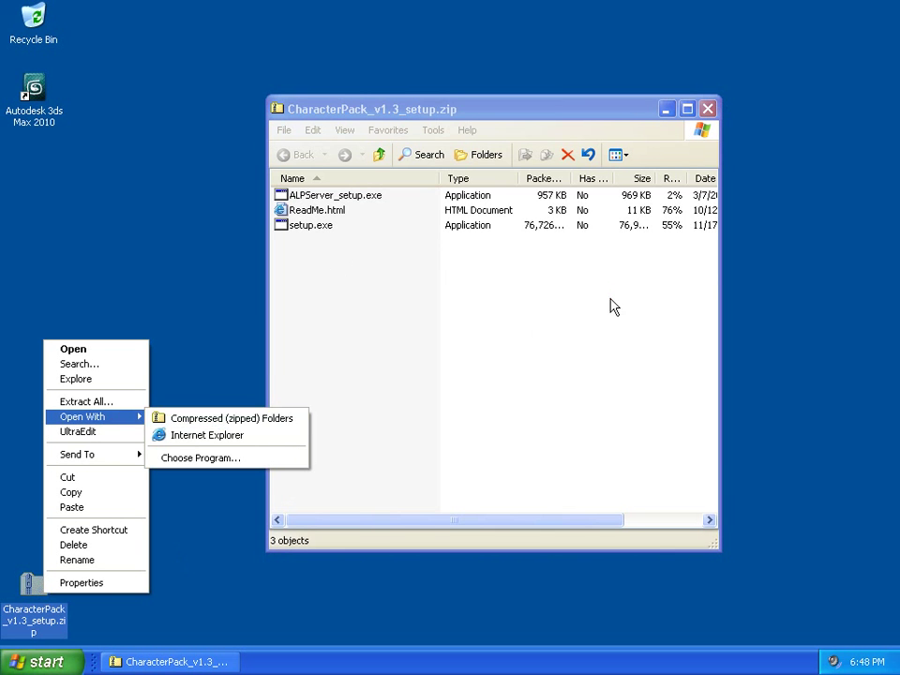
click(577, 326)
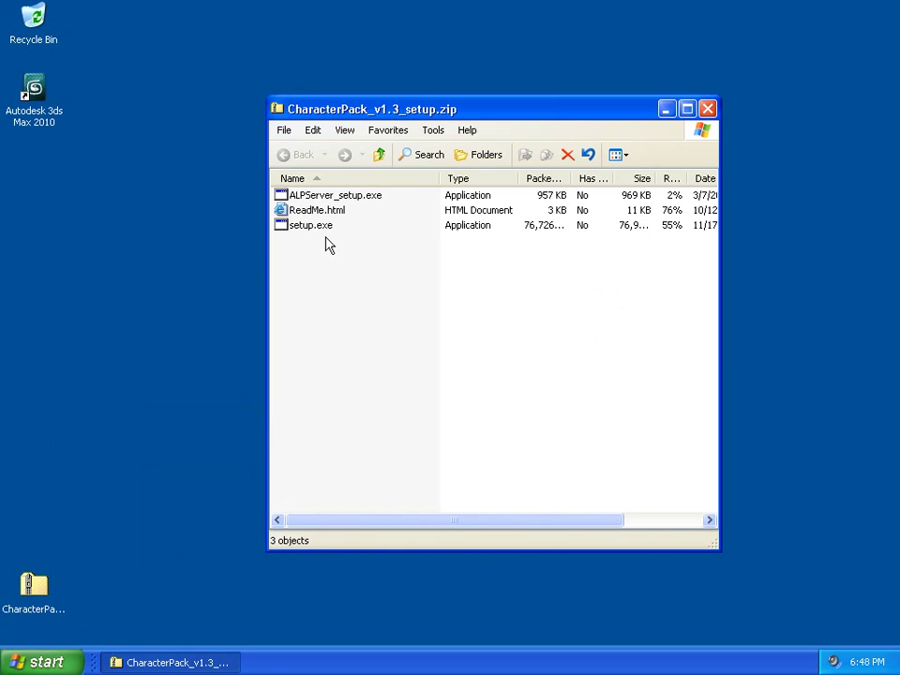
Launch setup.exe and accept the Character Pack license agreement
double_click(294, 229)
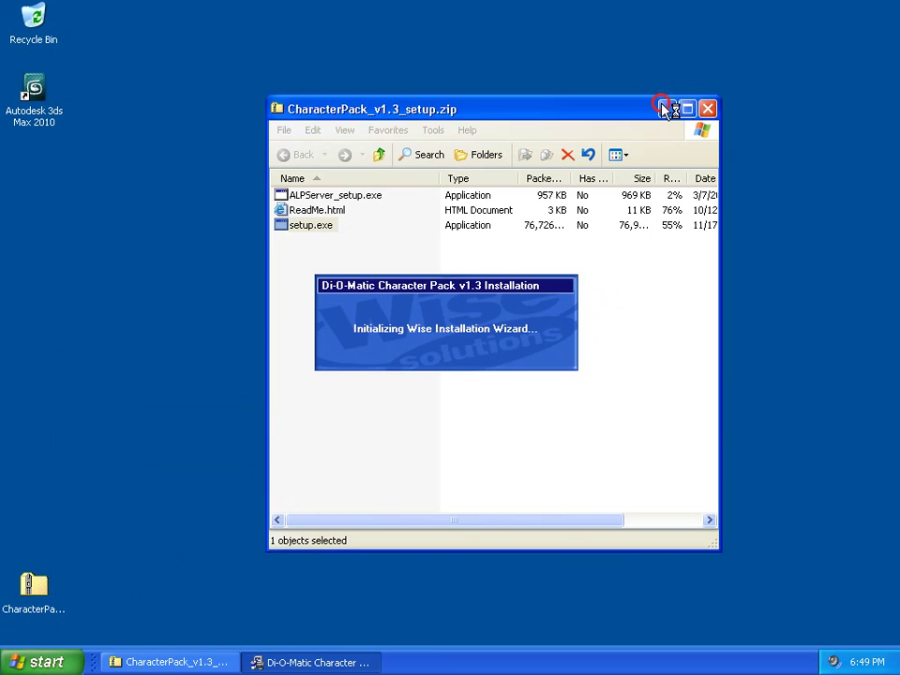
click(667, 109)
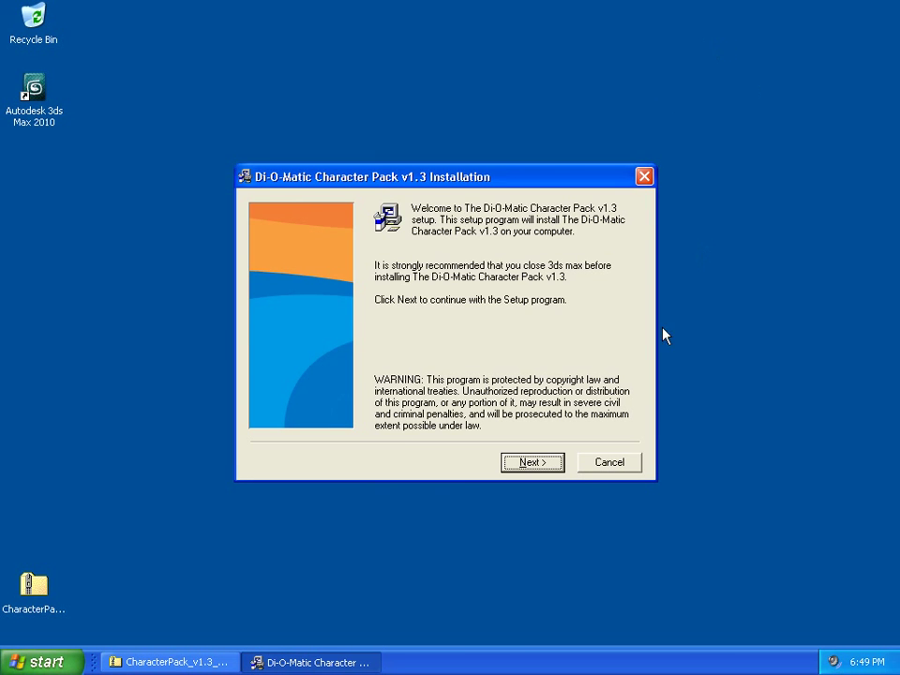
click(535, 463)
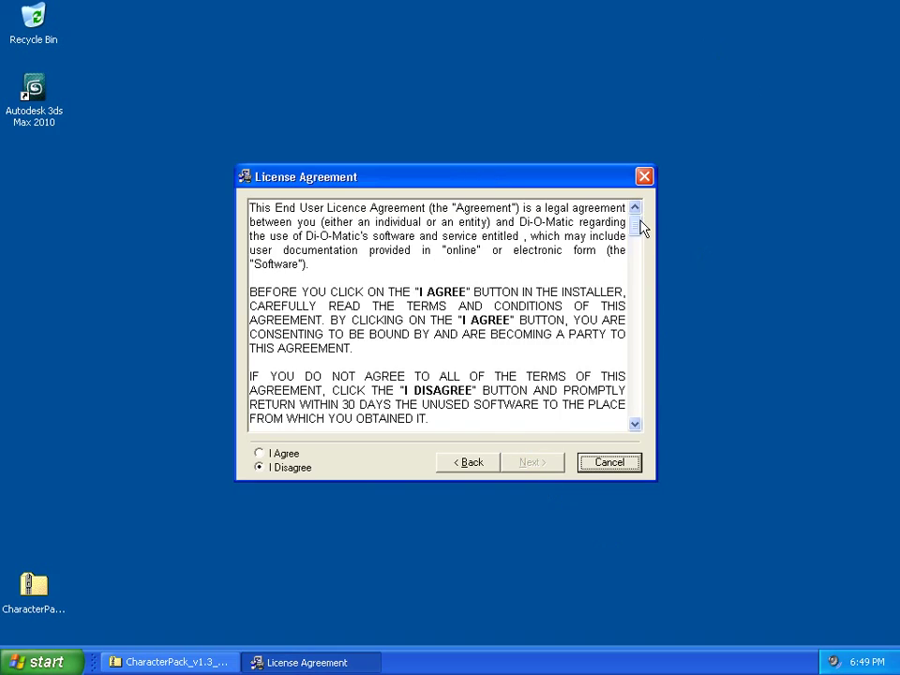
drag(640, 227, 658, 420)
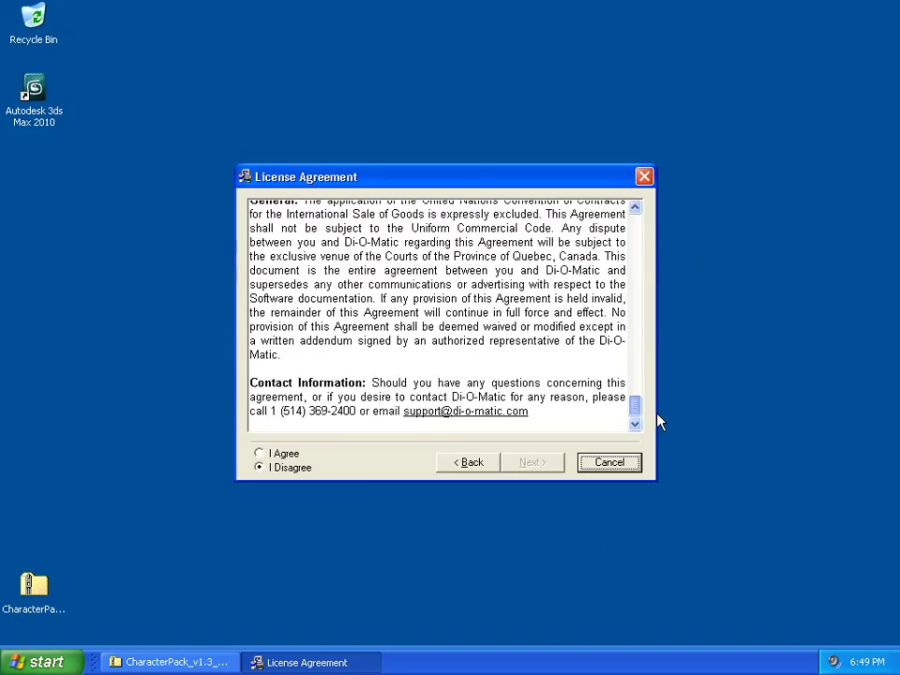
click(278, 455)
click(530, 466)
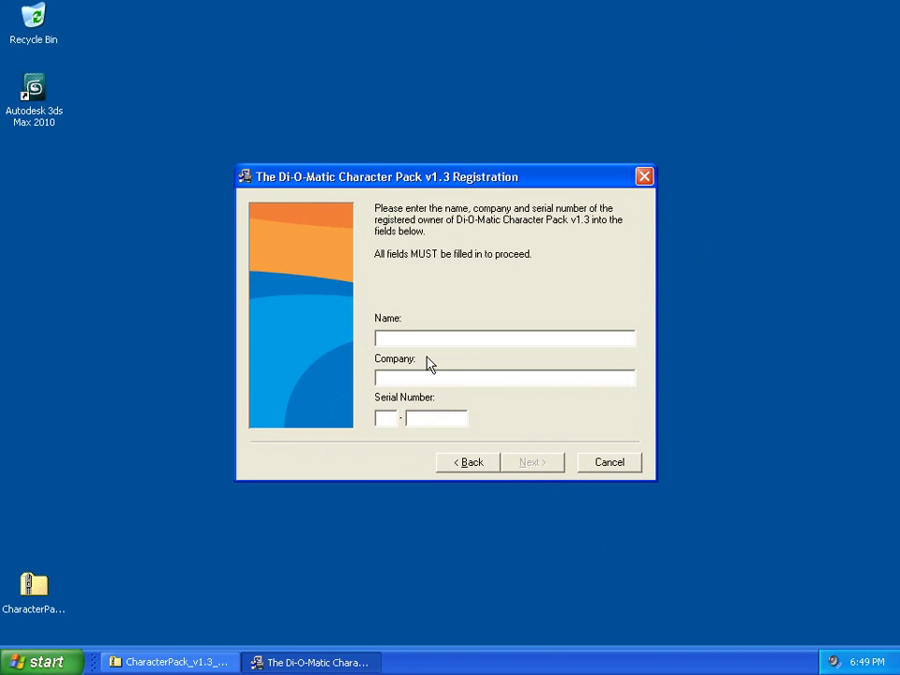
Enter the registrant's name and company, then continue to version selection
text(xxxx)
key(Tab)
text(xxxx)
click(531, 463)
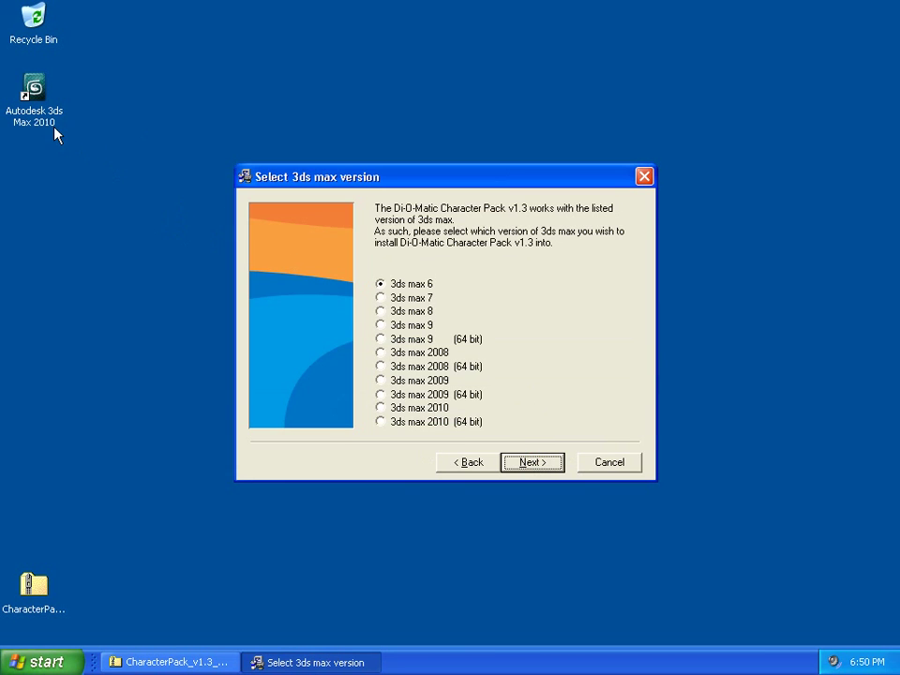
Target 3ds max 2010 with root folder C:\Program Files\Autodesk\3ds Max 2010 and install
click(401, 408)
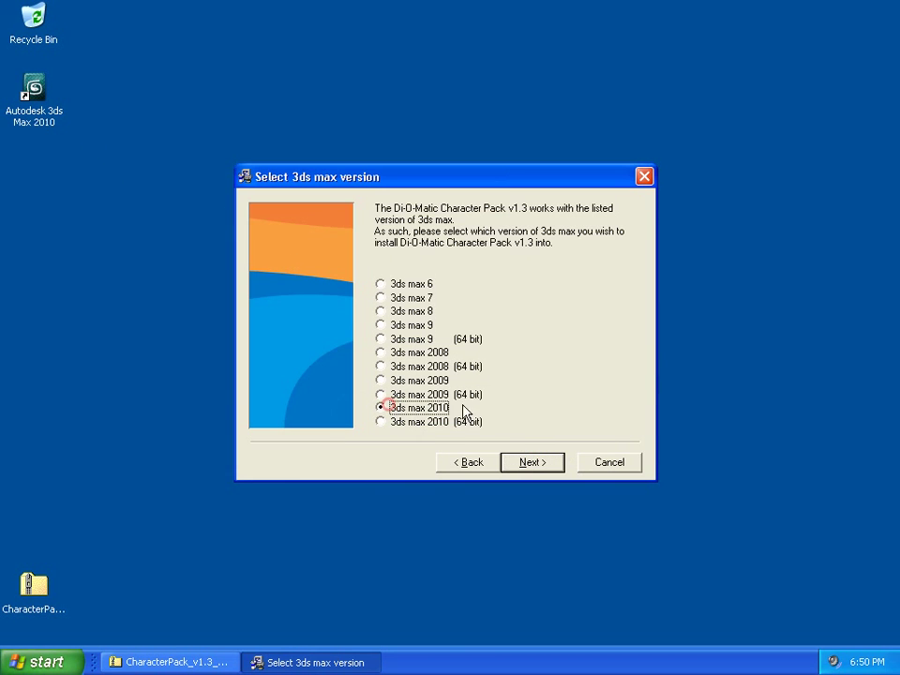
click(520, 461)
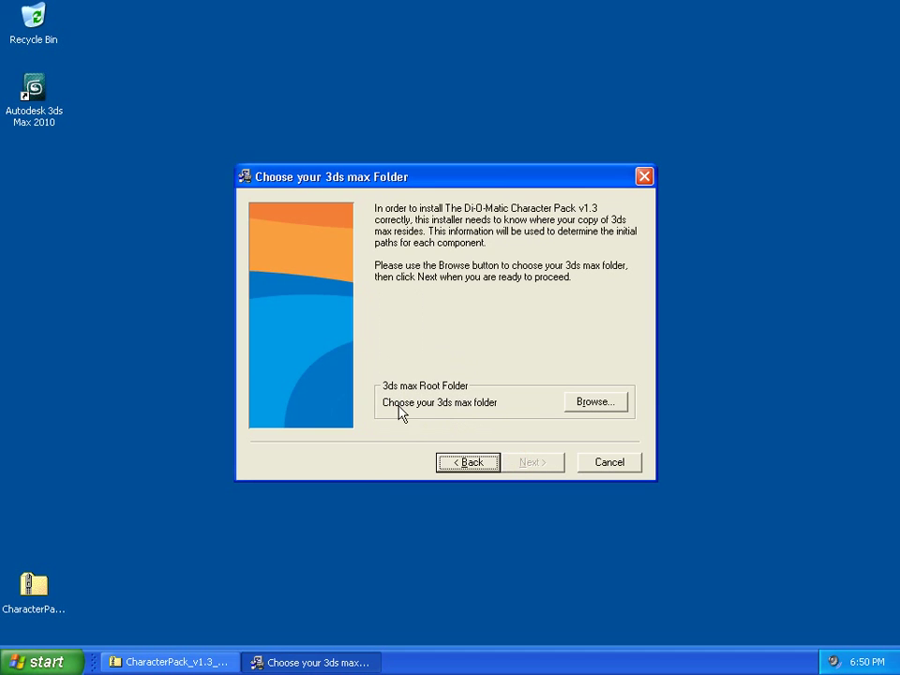
click(601, 404)
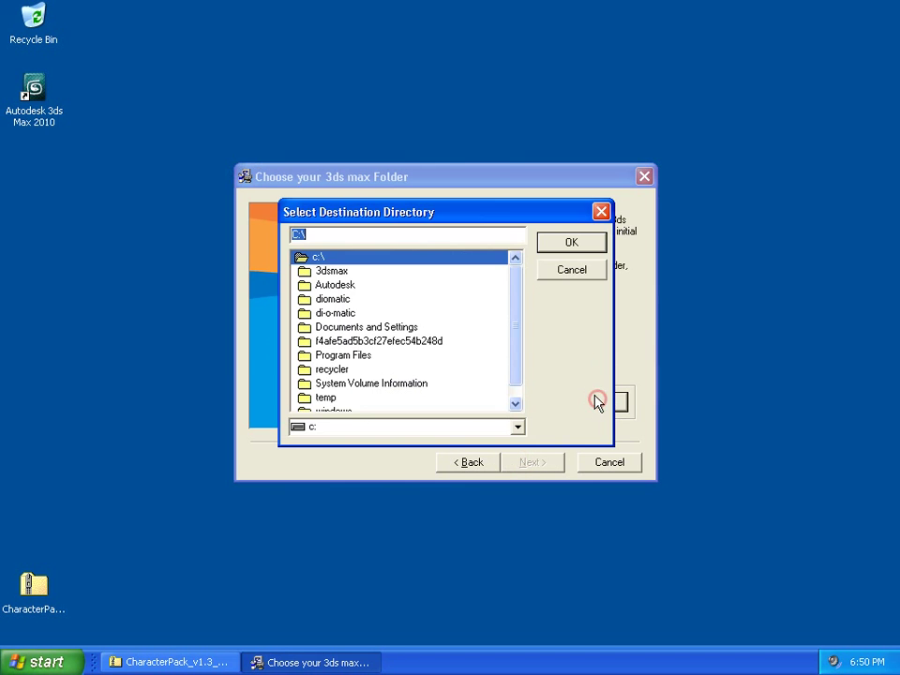
click(520, 376)
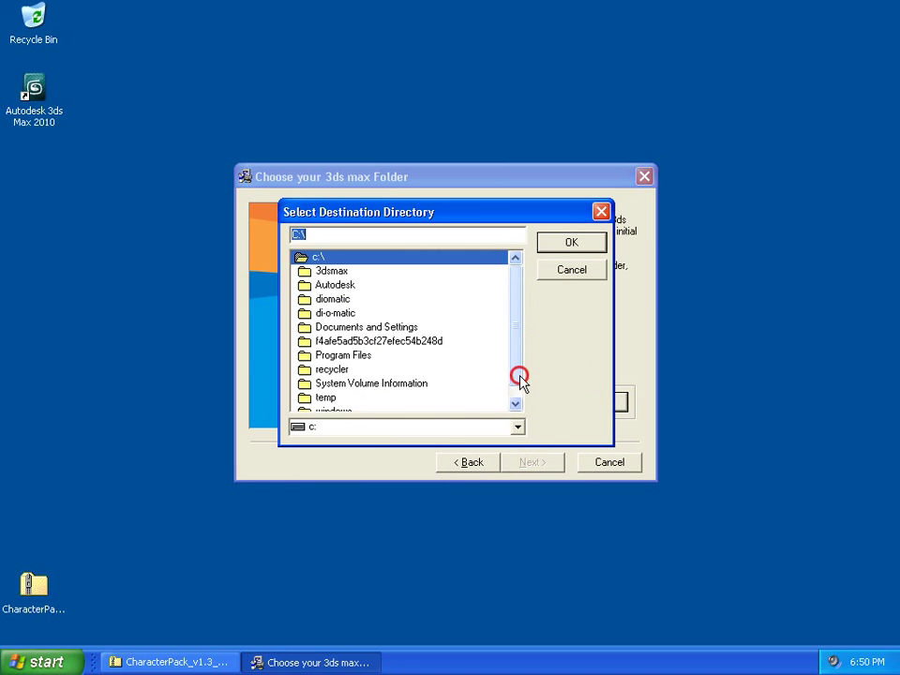
double_click(366, 343)
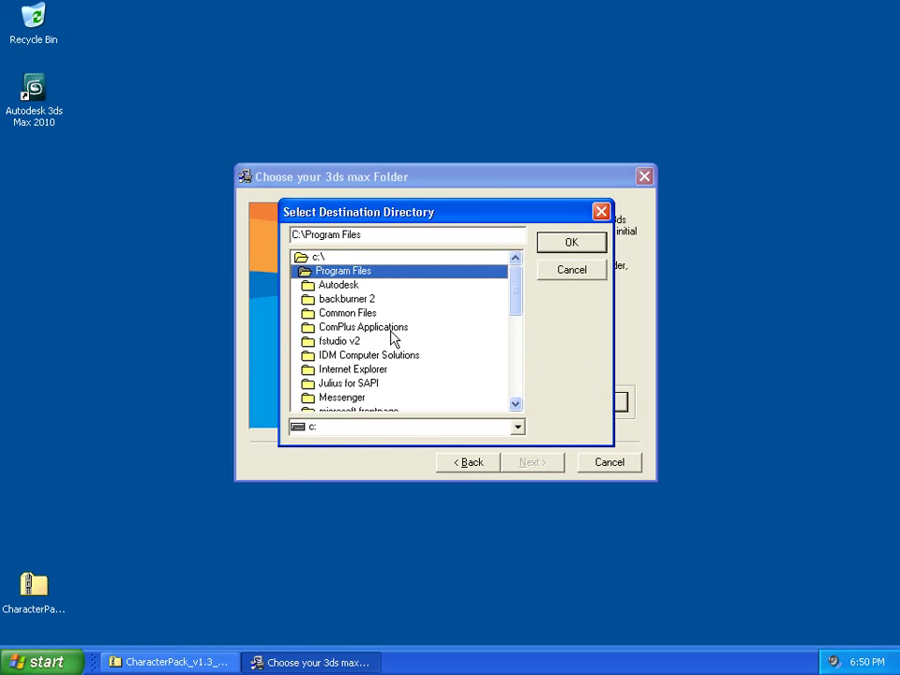
double_click(353, 287)
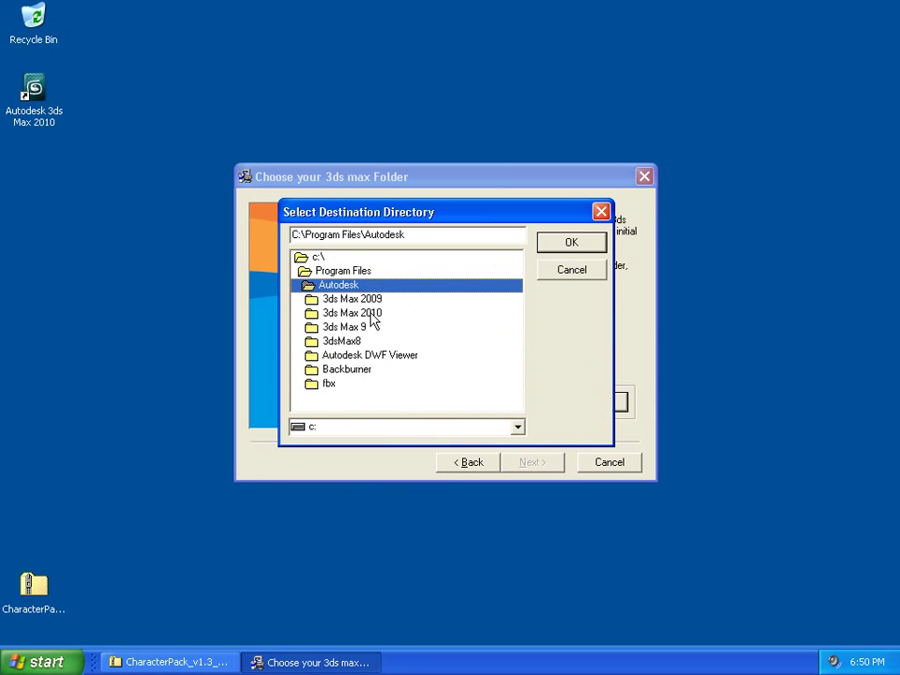
double_click(370, 313)
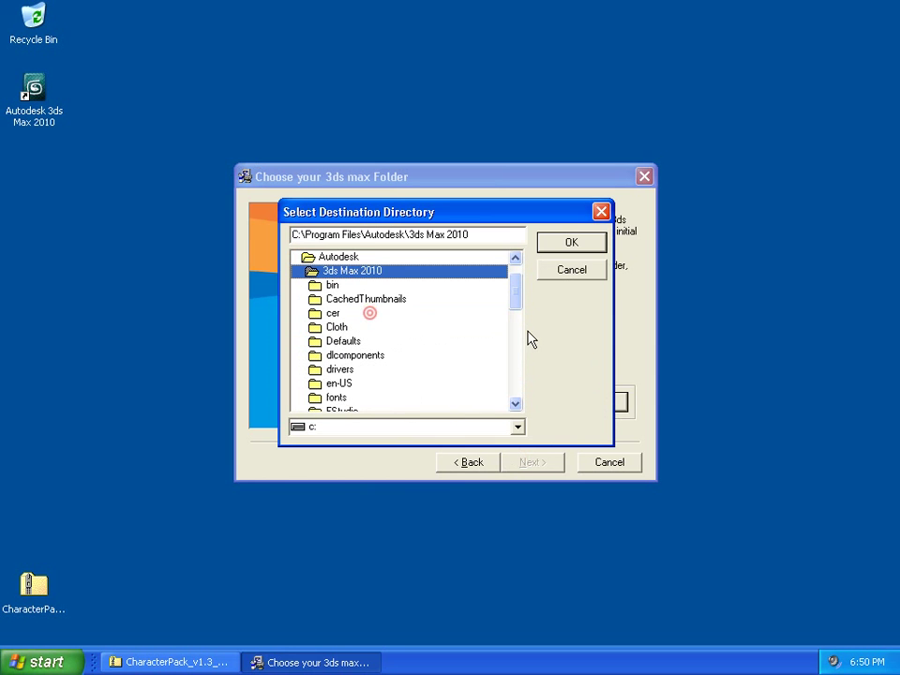
click(574, 247)
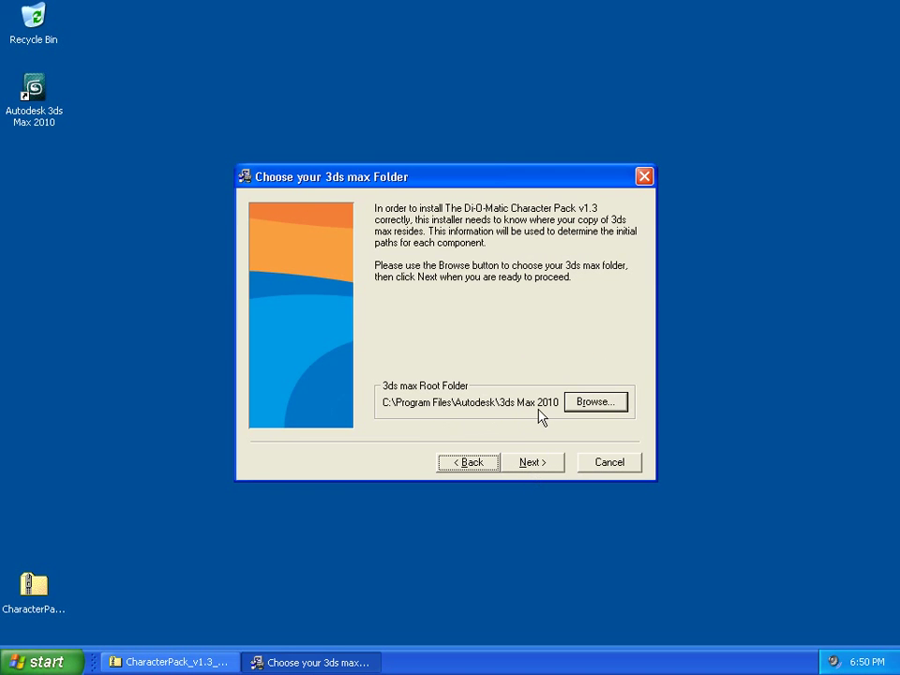
click(536, 463)
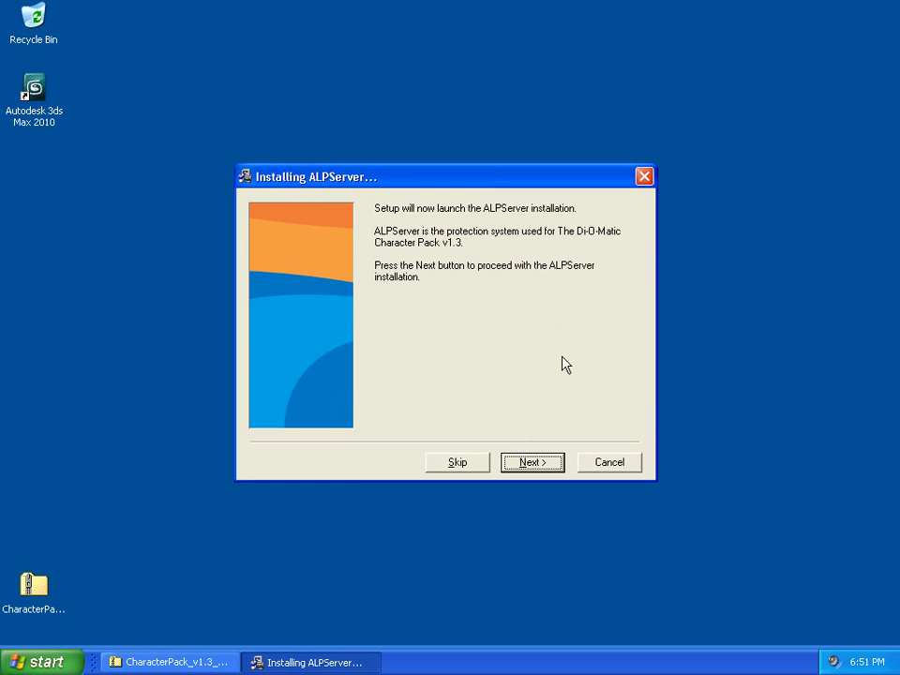
Launch the ALPServer installation from the Installing ALPServer page
click(538, 464)
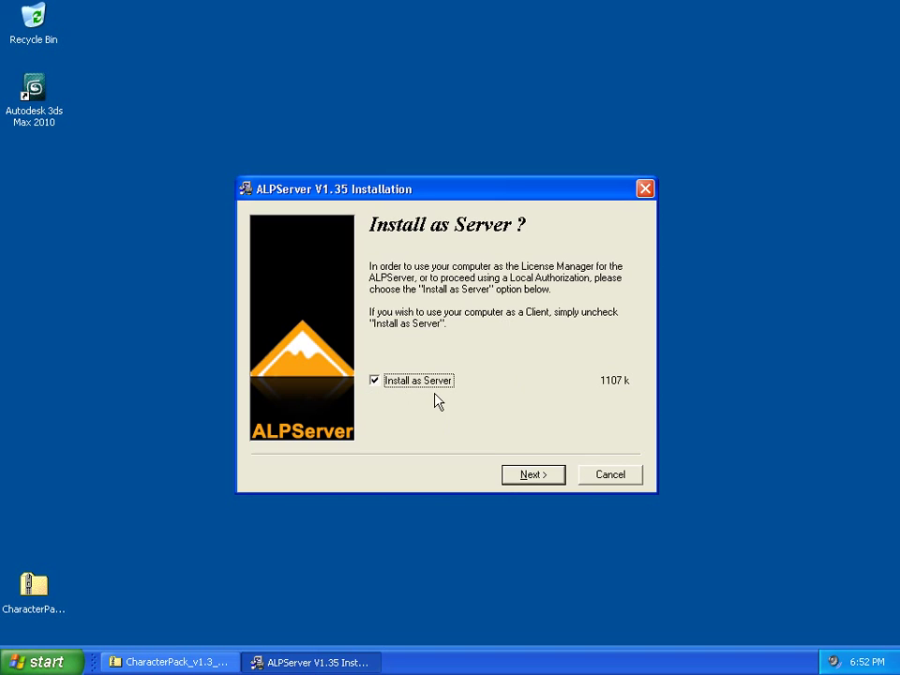
Install ALPServer V1.35 as a server into C:\Program Files\ALPServer
click(532, 475)
click(533, 476)
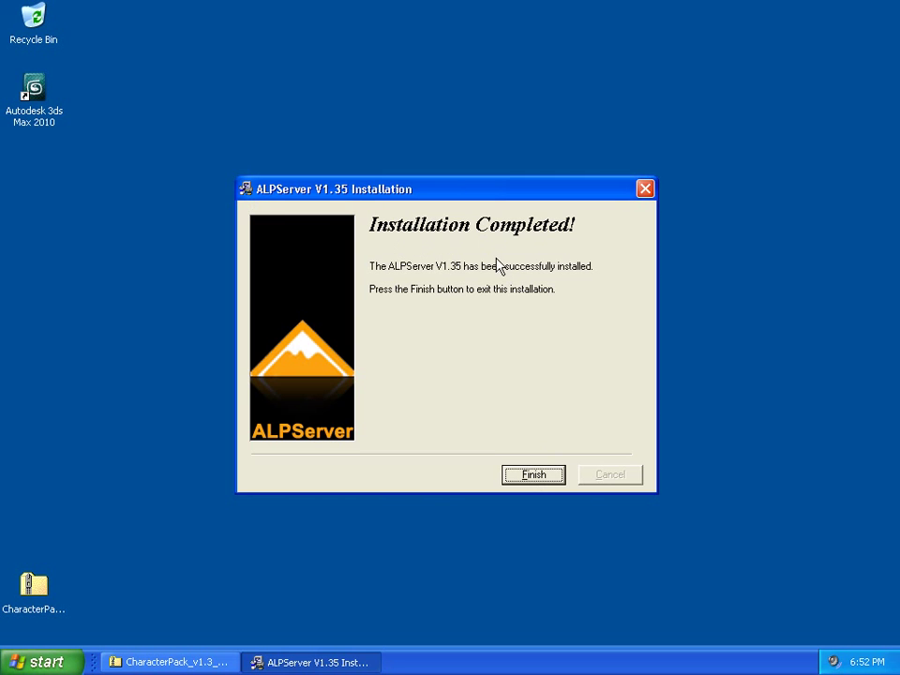
Finish both the ALPServer and Character Pack v1.3 installers
click(547, 475)
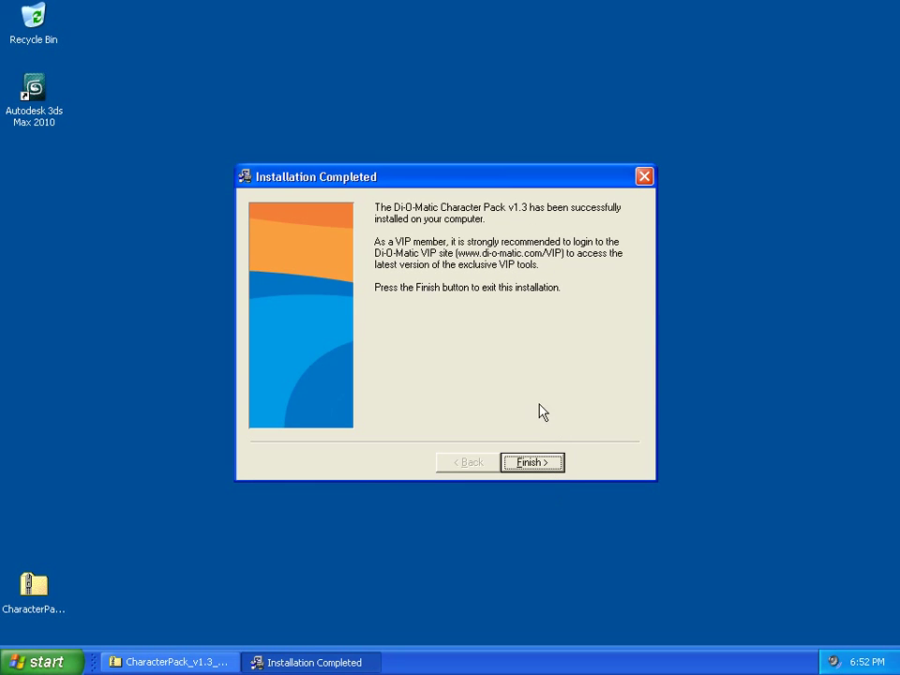
click(538, 463)
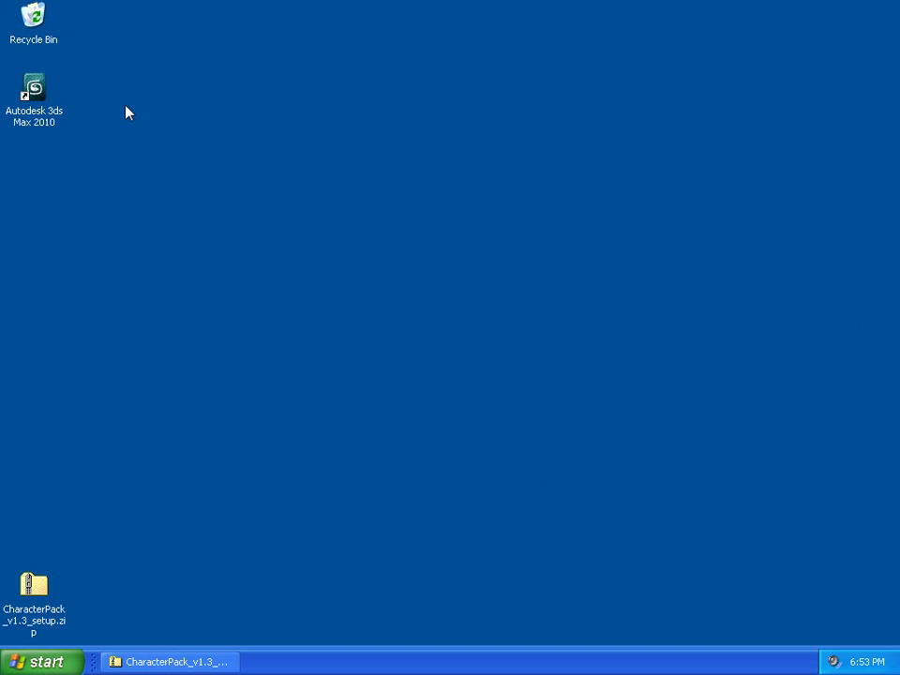
click(42, 96)
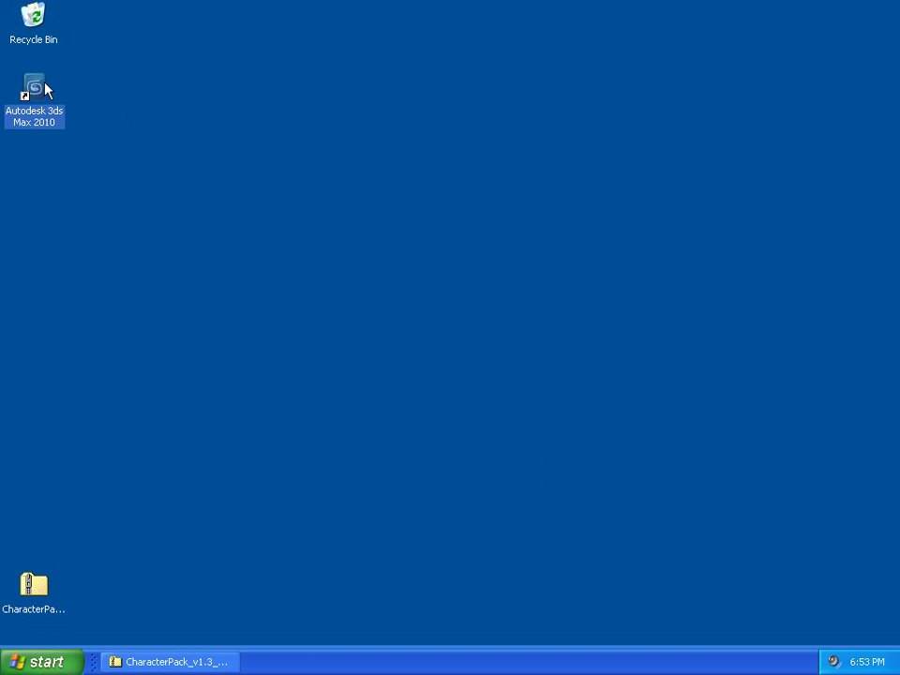
Launch 3ds Max 2010 and acknowledge the Di-O-Matic Character Pack Setup message
double_click(44, 89)
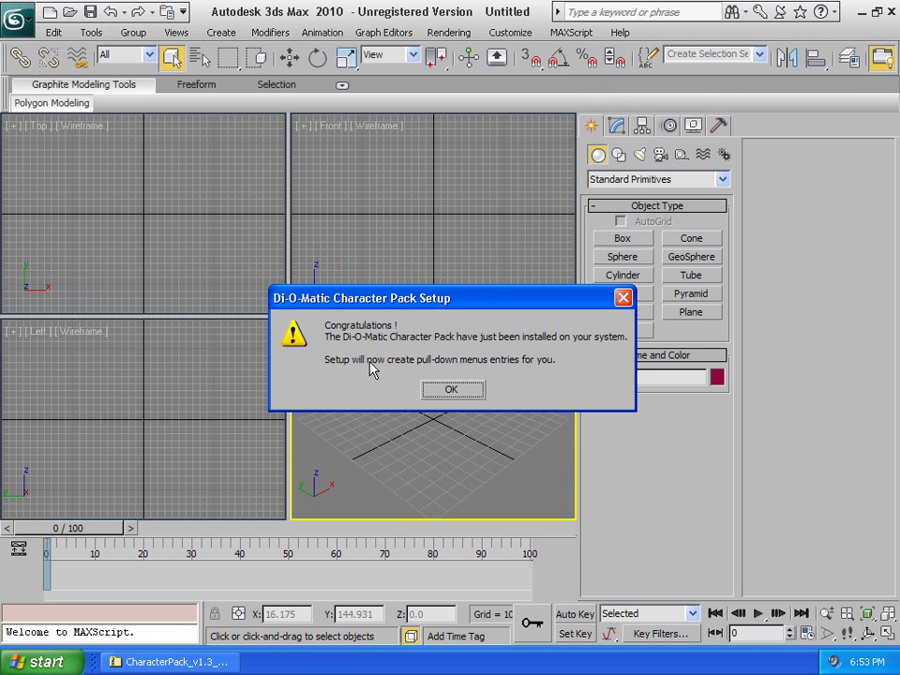
click(474, 388)
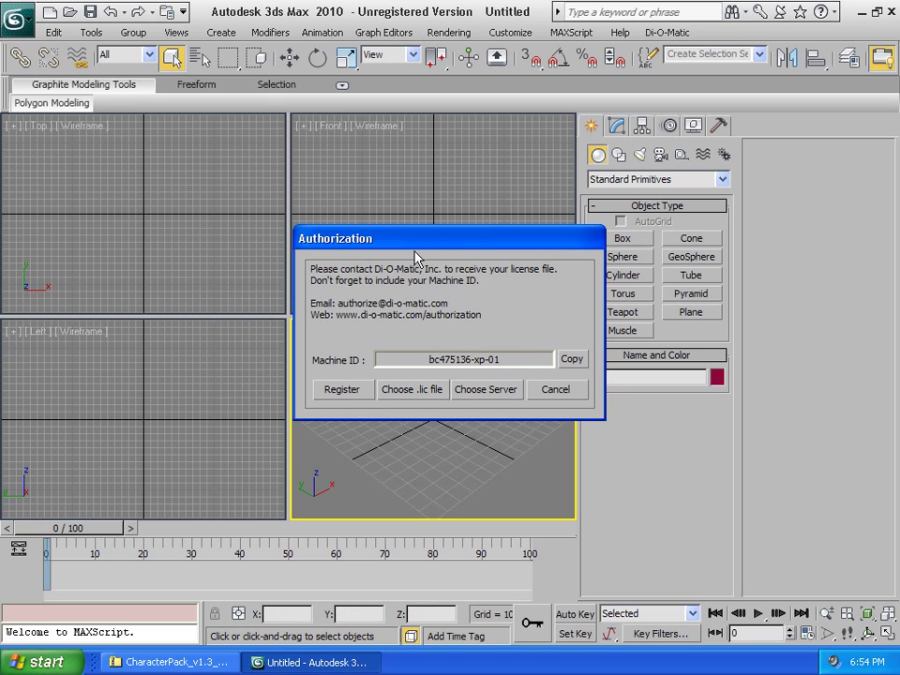
Open the Di-O-Matic online license registration form in the browser
click(345, 398)
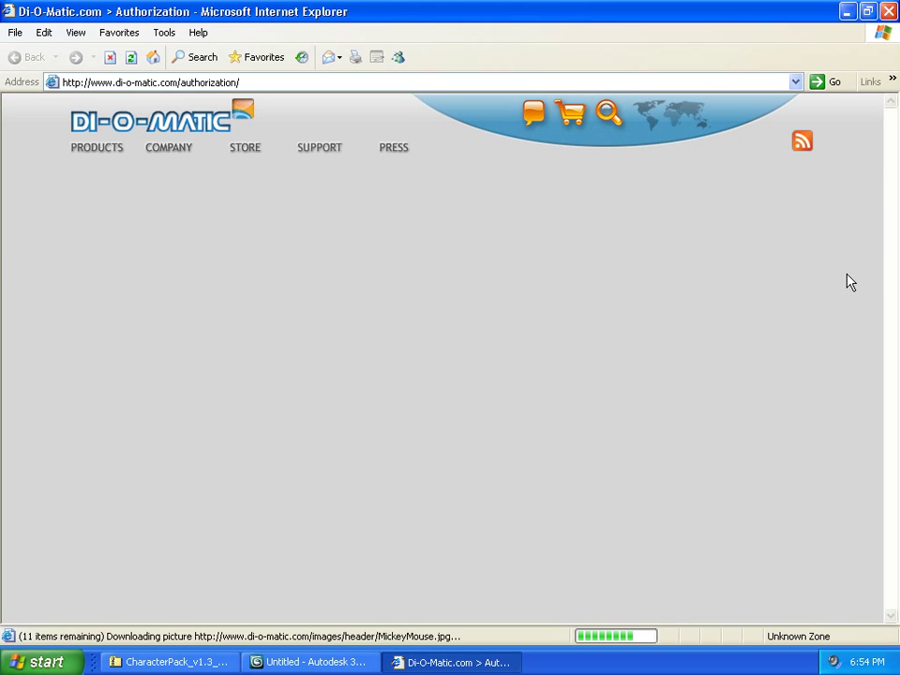
scroll(851, 282, down, 5)
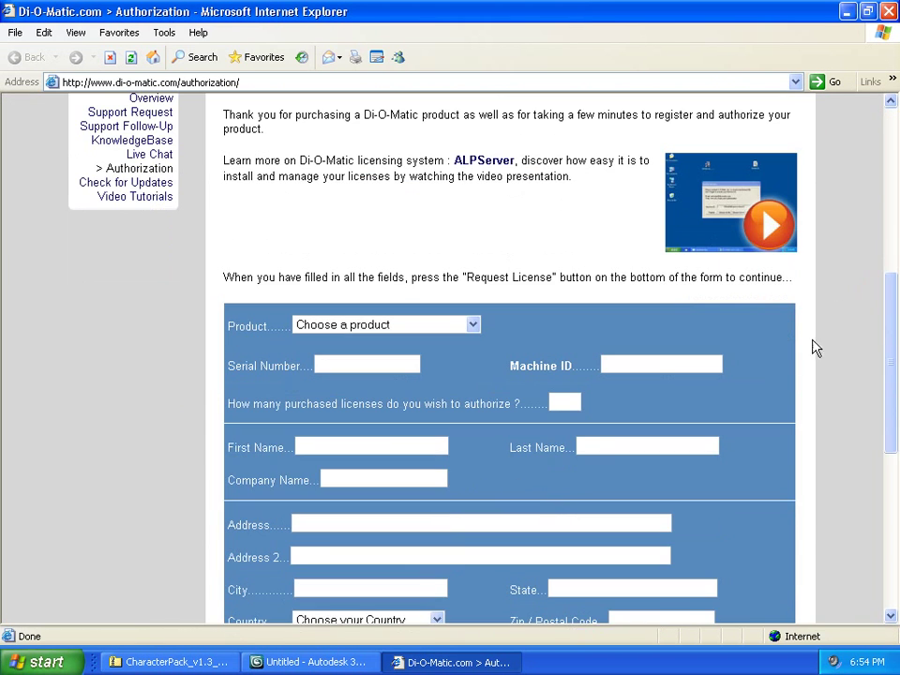
click(532, 373)
scroll(499, 298, down, 3)
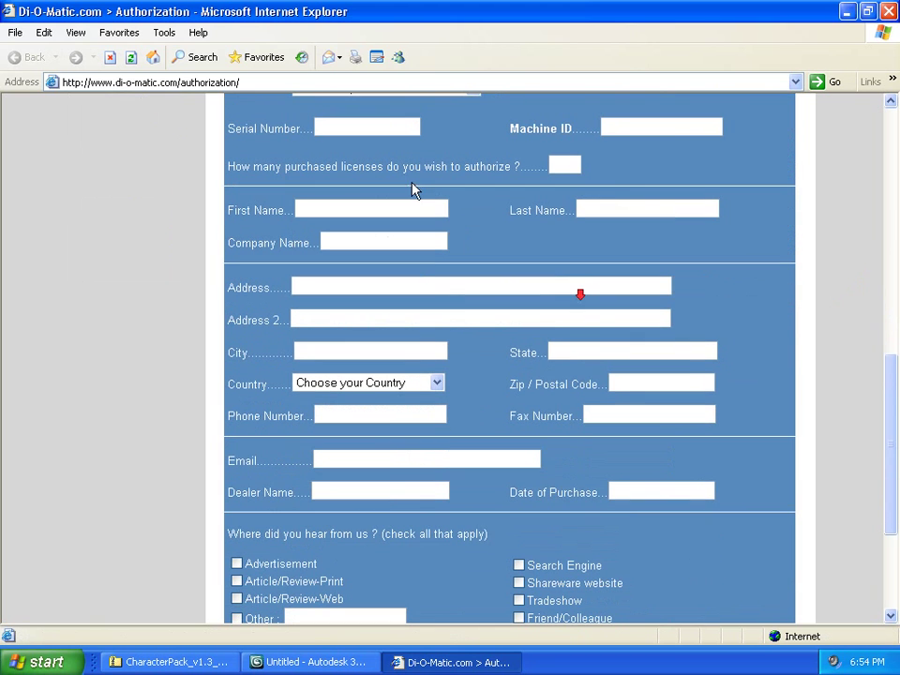
Paste the machine ID copied from 3ds Max into the form and send the request
click(327, 662)
click(574, 359)
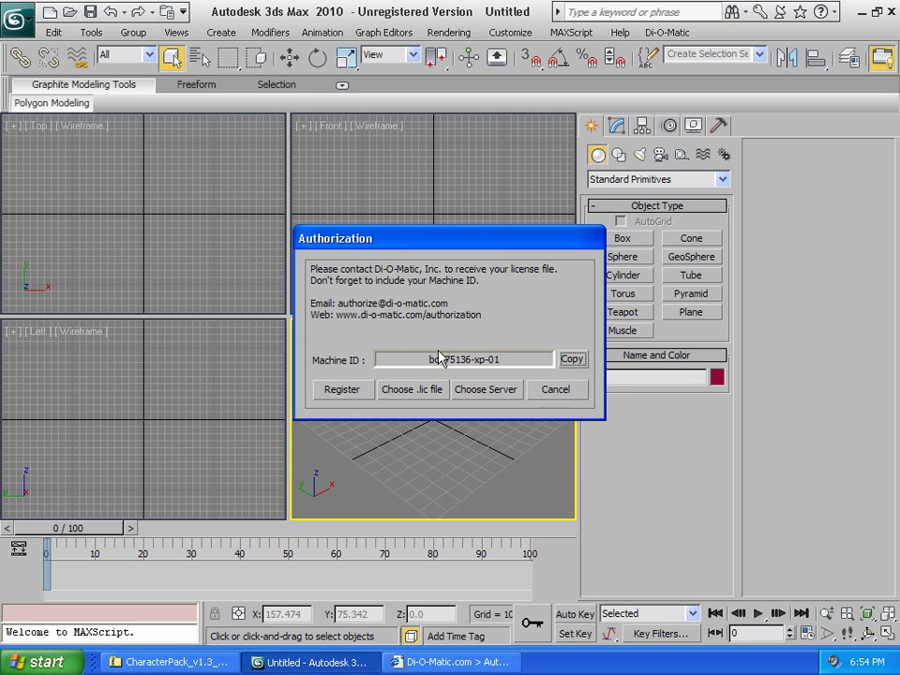
click(465, 662)
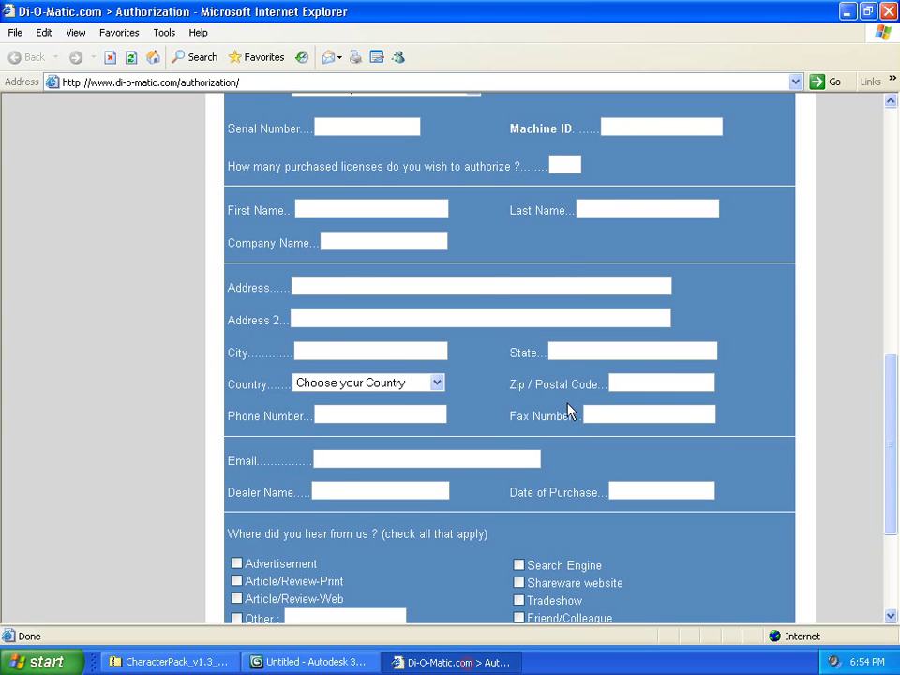
scroll(635, 269, up, 3)
right_click(643, 445)
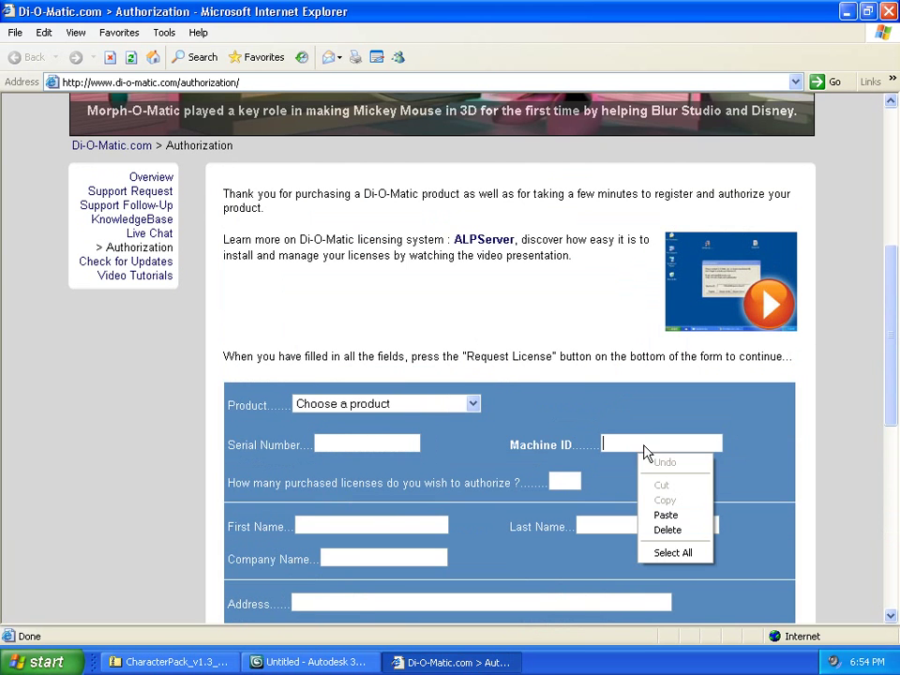
click(663, 516)
scroll(734, 412, down, 5)
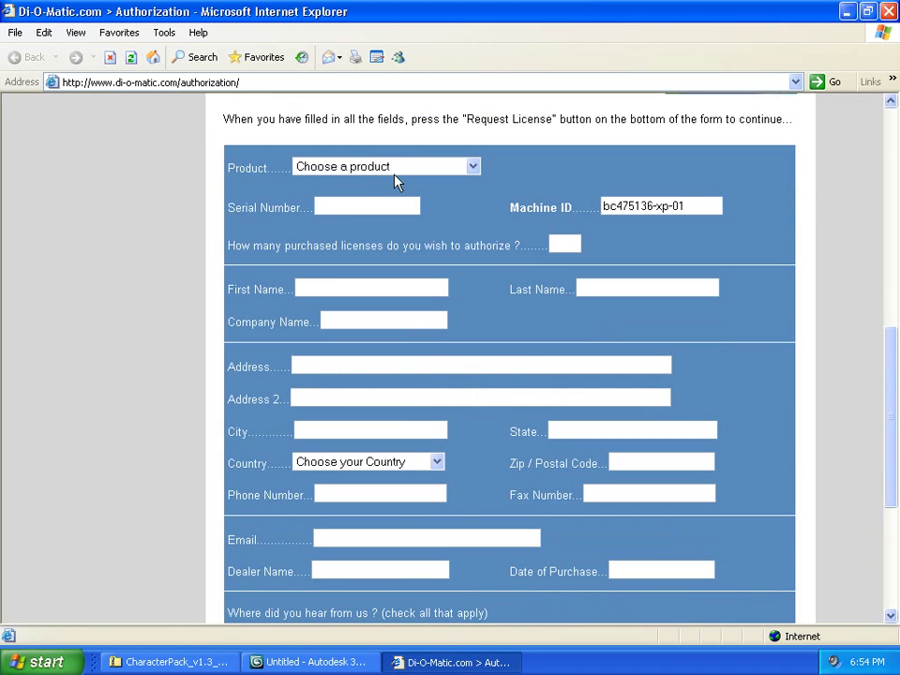
scroll(404, 263, down, 6)
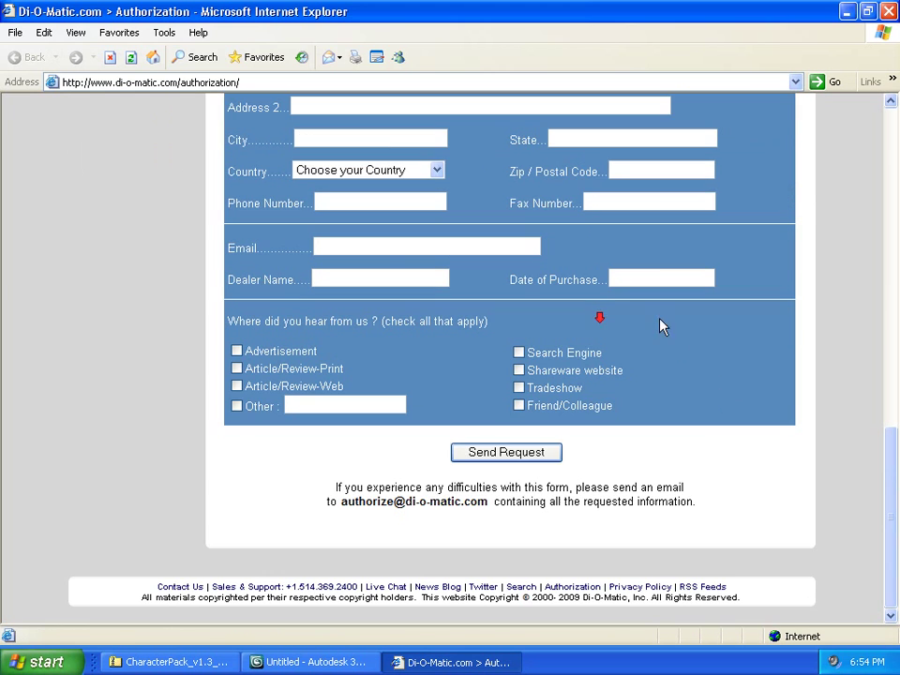
click(547, 456)
In 3ds Max, cancel the Authorization dialog and decline authorizing now
key(alt+Tab)
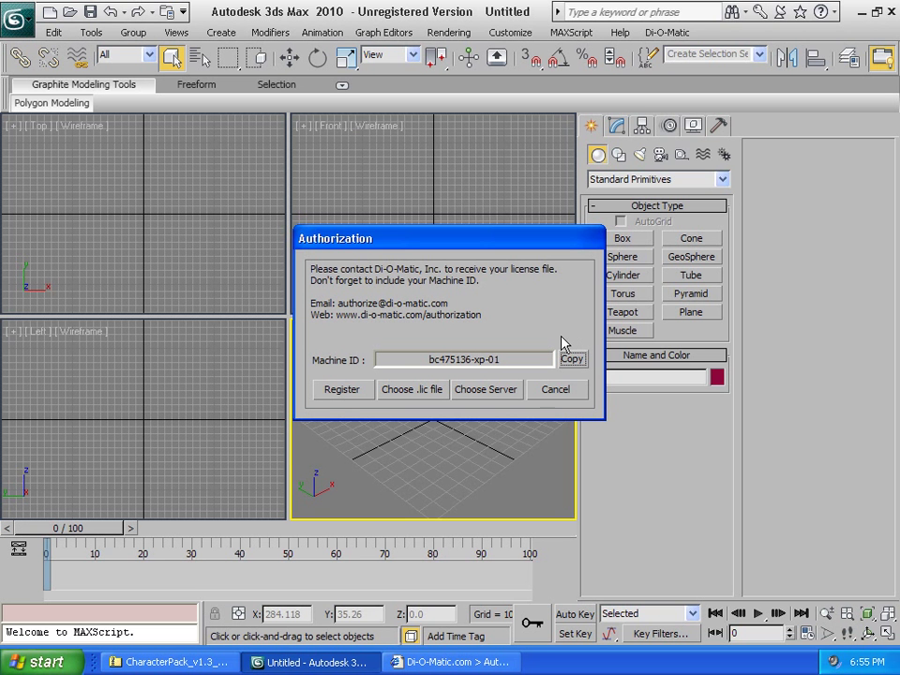
click(557, 397)
click(502, 386)
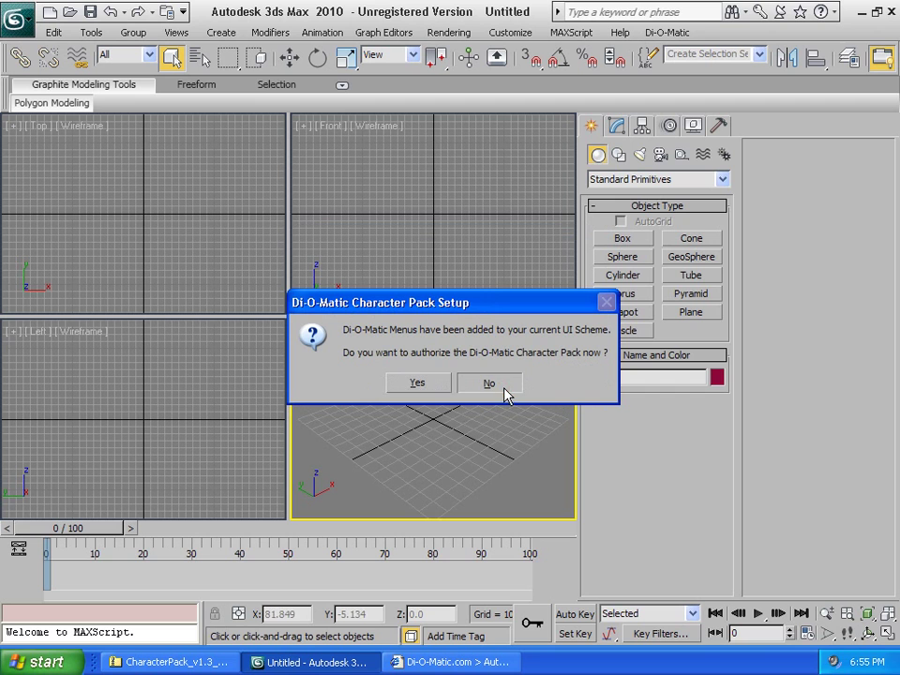
click(503, 385)
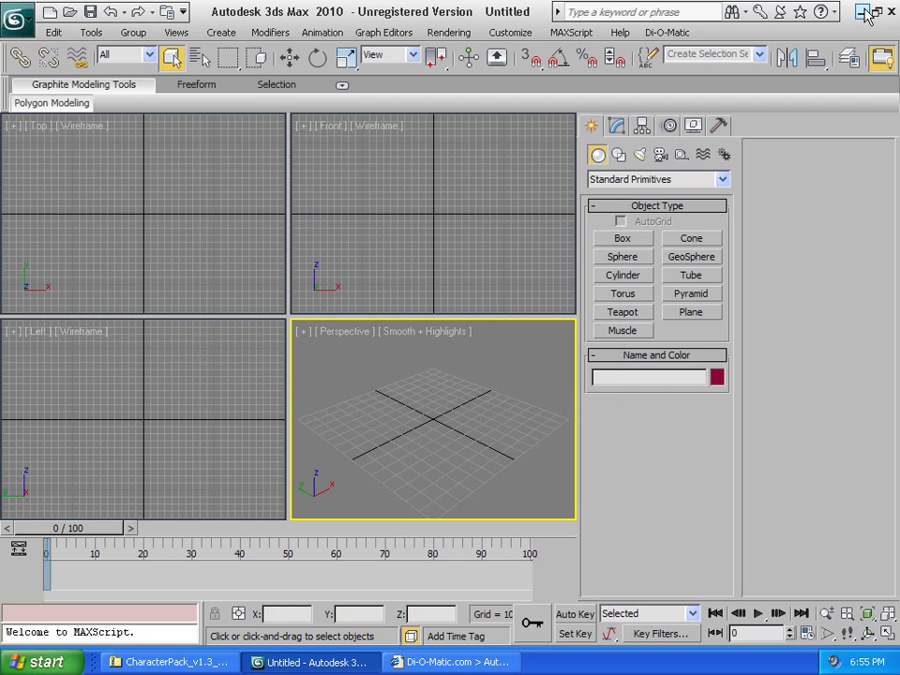
Extract license.lic from license.zip onto the desktop
click(863, 11)
double_click(104, 448)
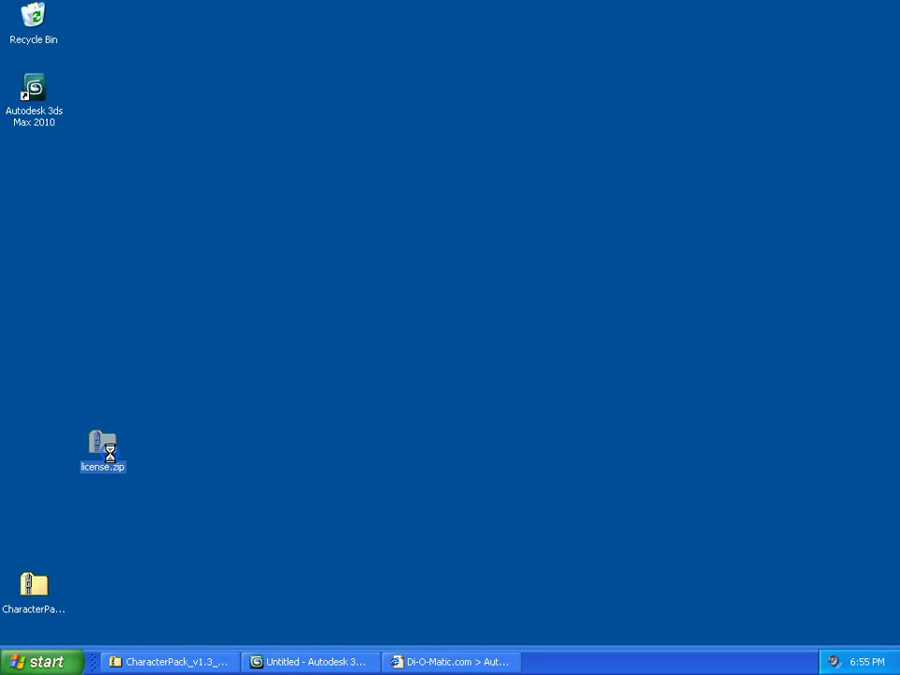
right_click(109, 453)
click(137, 420)
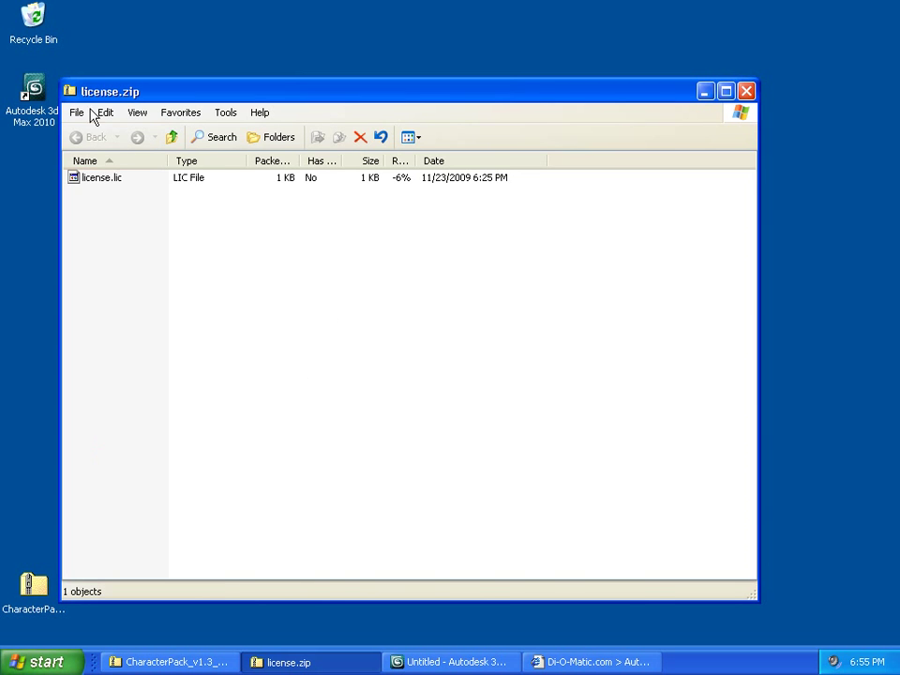
drag(62, 81, 302, 129)
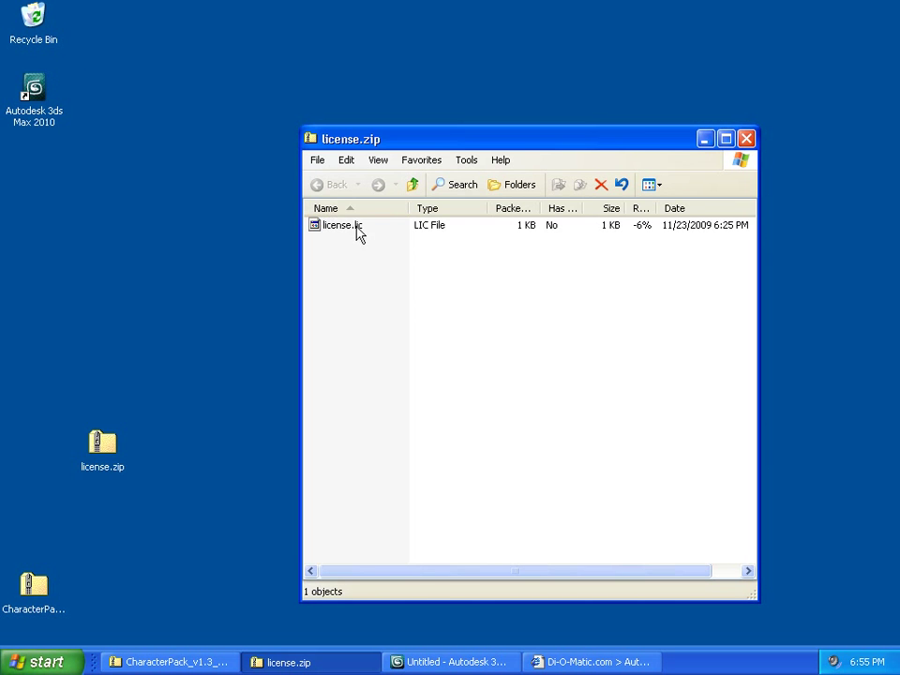
drag(353, 233, 128, 297)
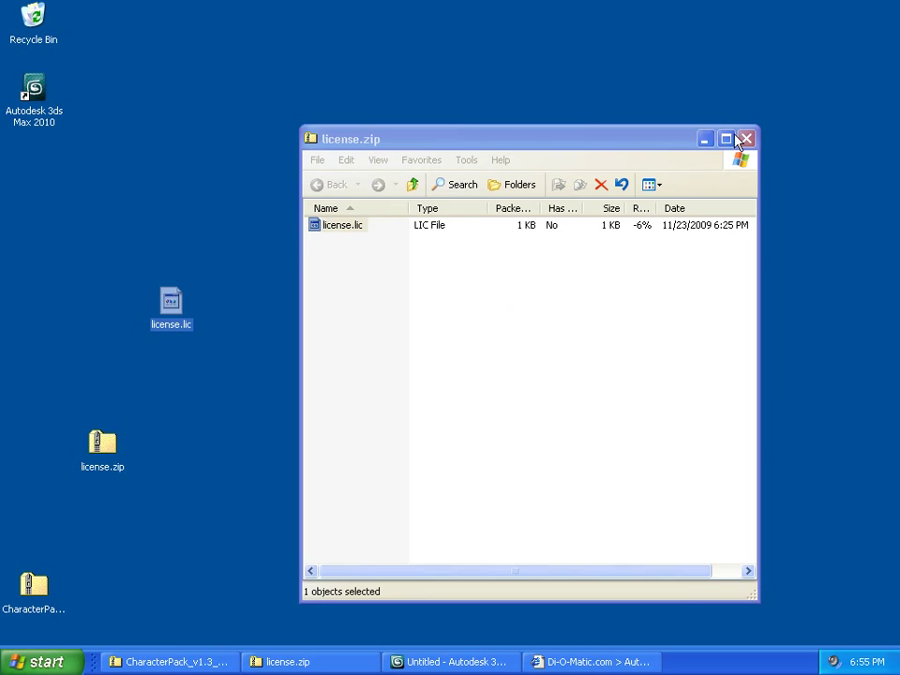
click(743, 142)
Delete license.zip from the desktop and return to 3ds Max
click(107, 454)
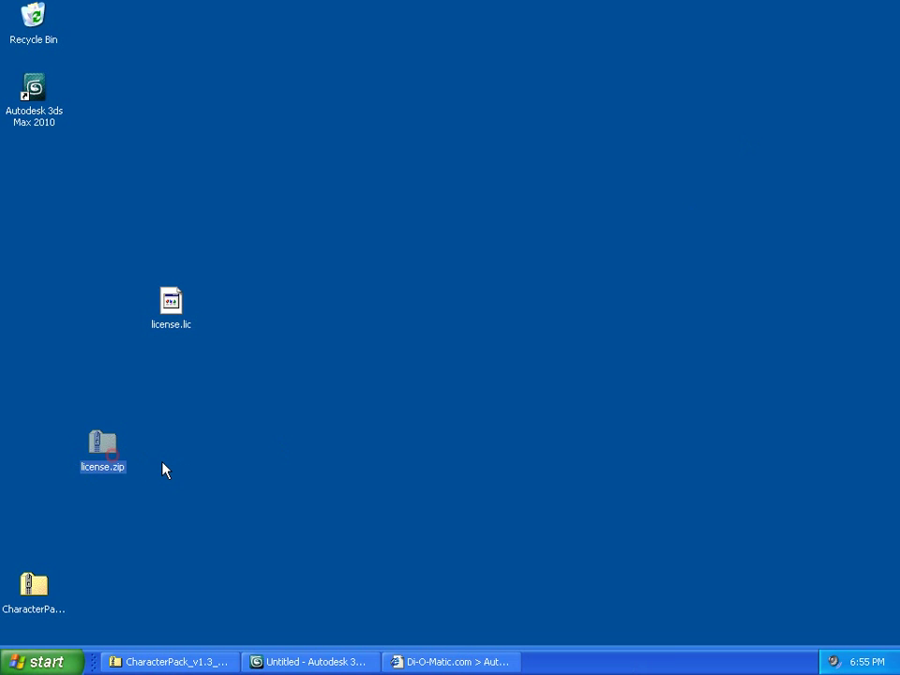
key(Delete)
key(Return)
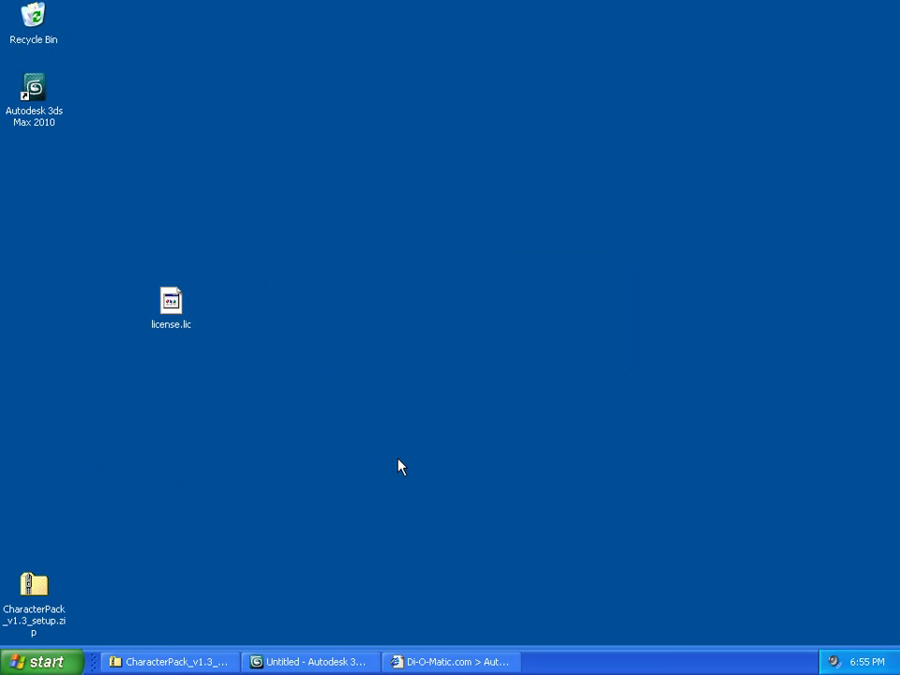
click(305, 662)
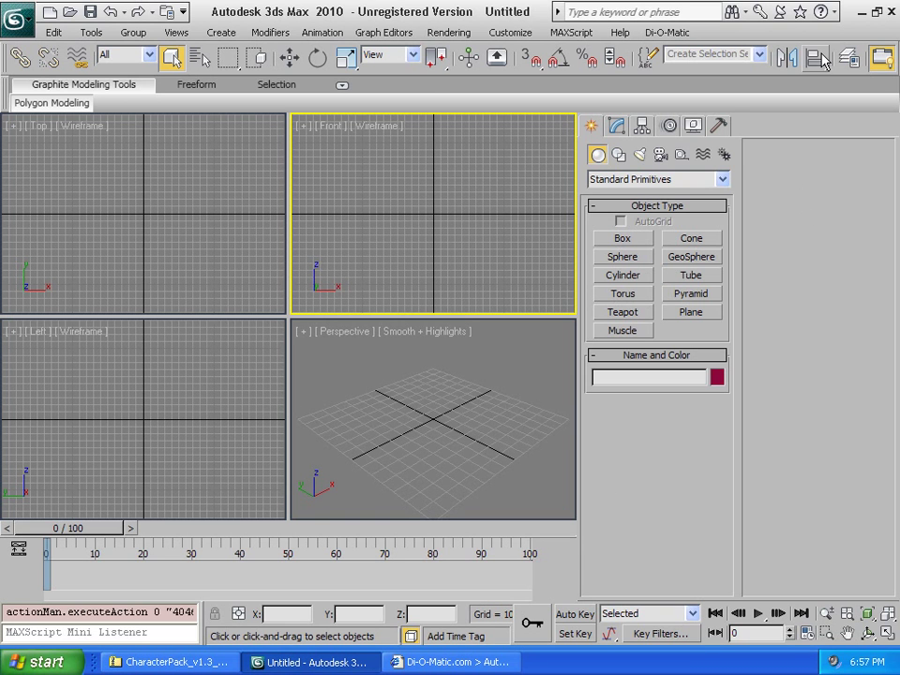
Authorize the Character Pack via Di-O-Matic > Authorize using license.lic from the desktop
click(662, 36)
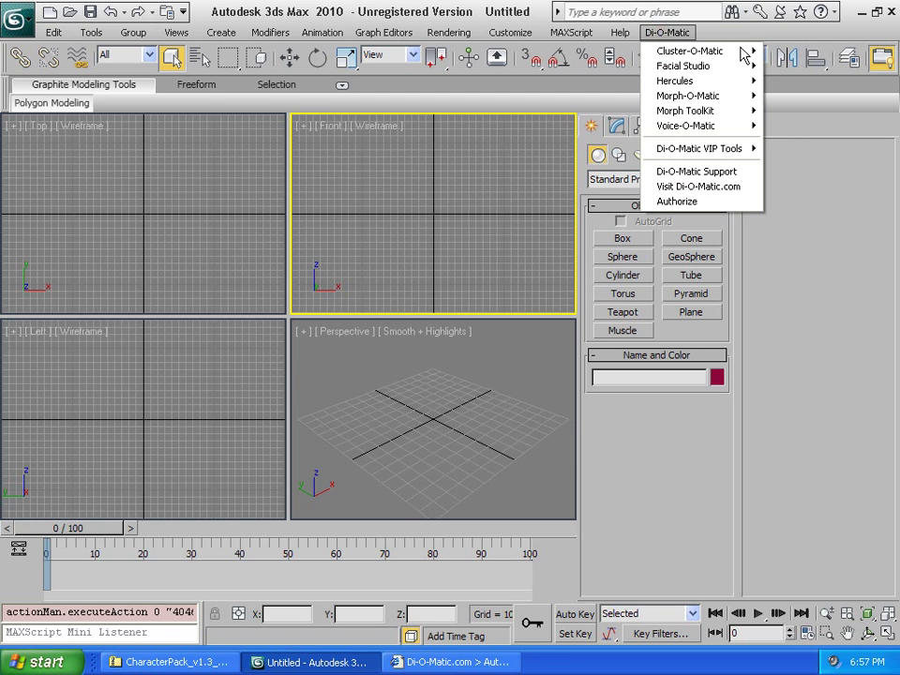
click(672, 203)
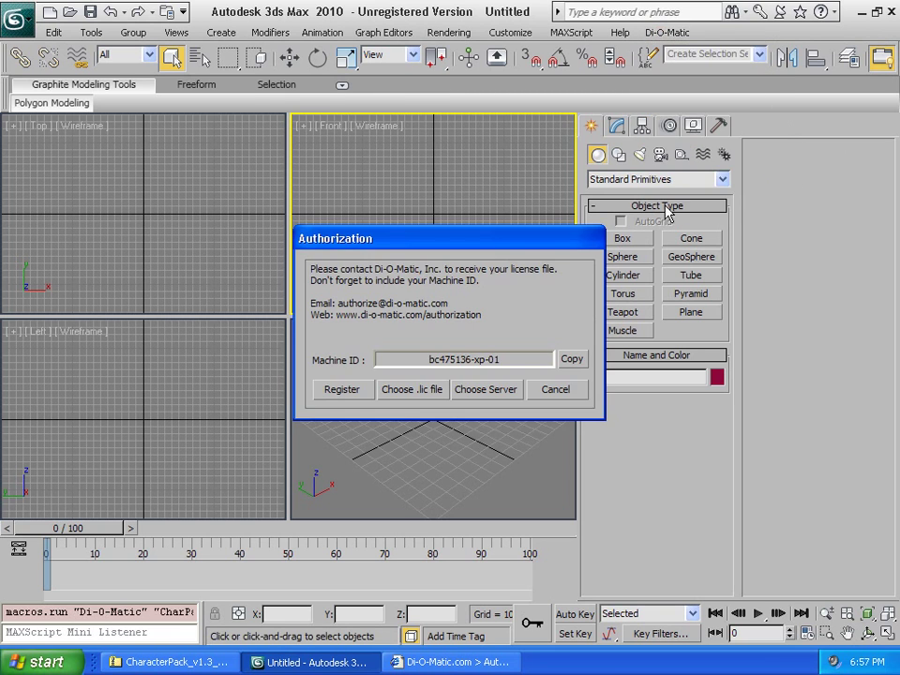
click(396, 395)
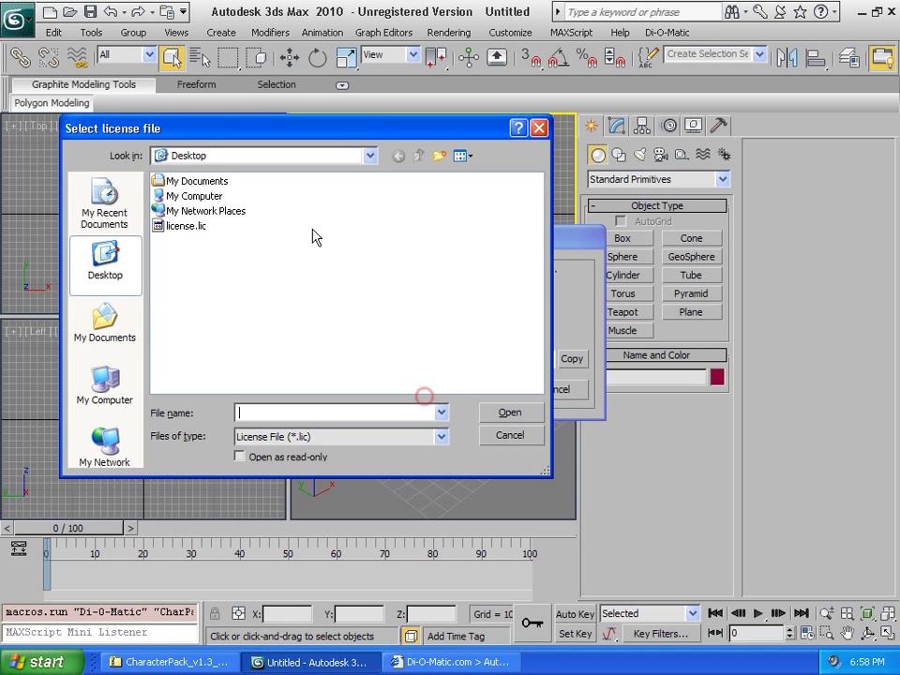
click(186, 227)
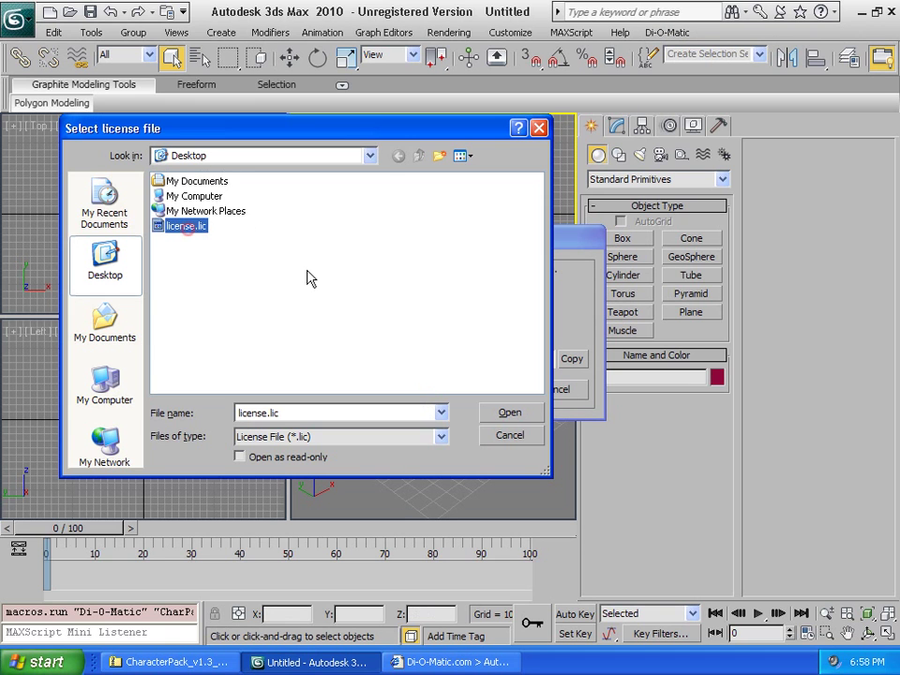
click(513, 413)
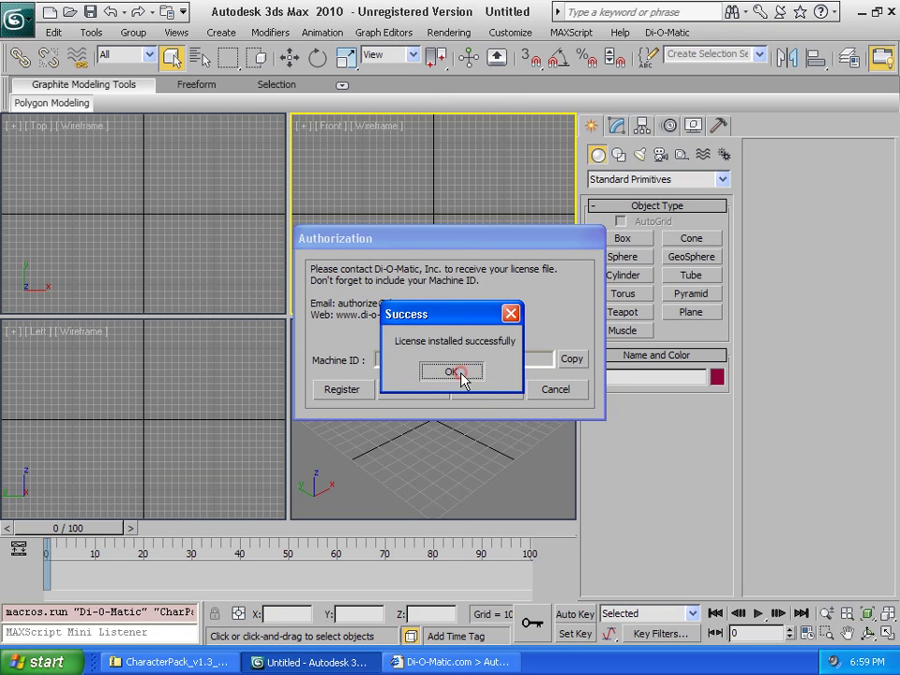
click(462, 379)
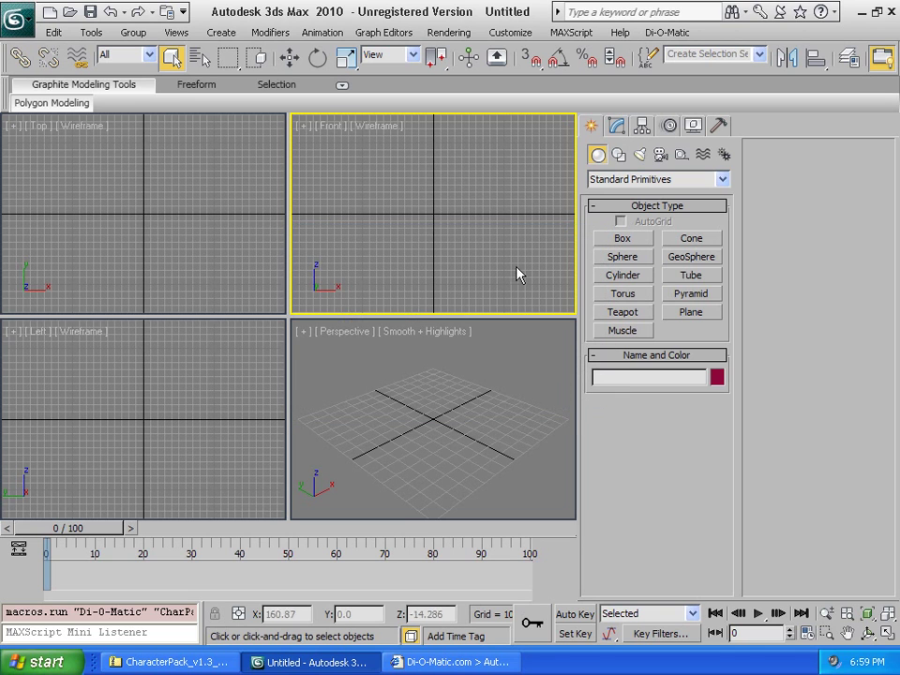